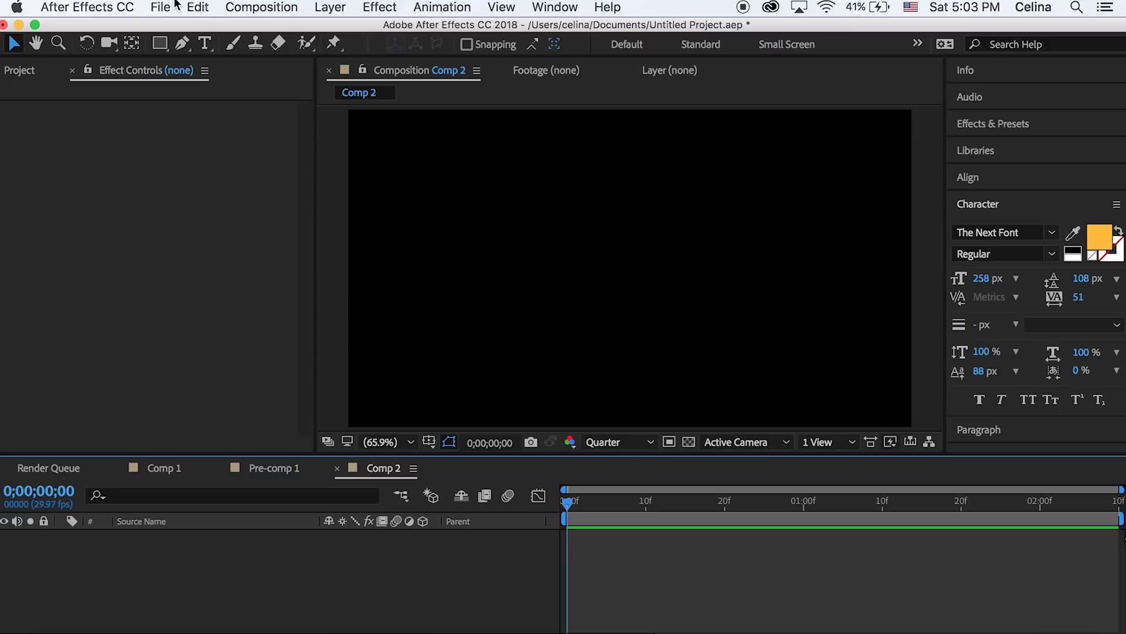
Type 'hello' as a new text layer, centre the HELLO text in Comp 2, and select its letters.
click(204, 42)
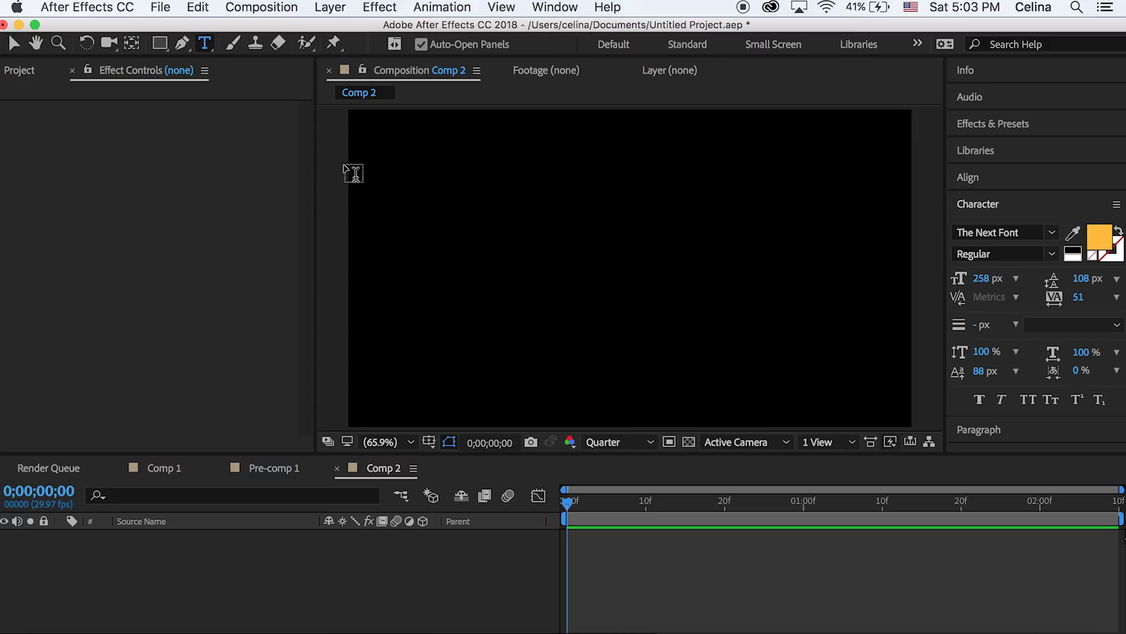
click(451, 286)
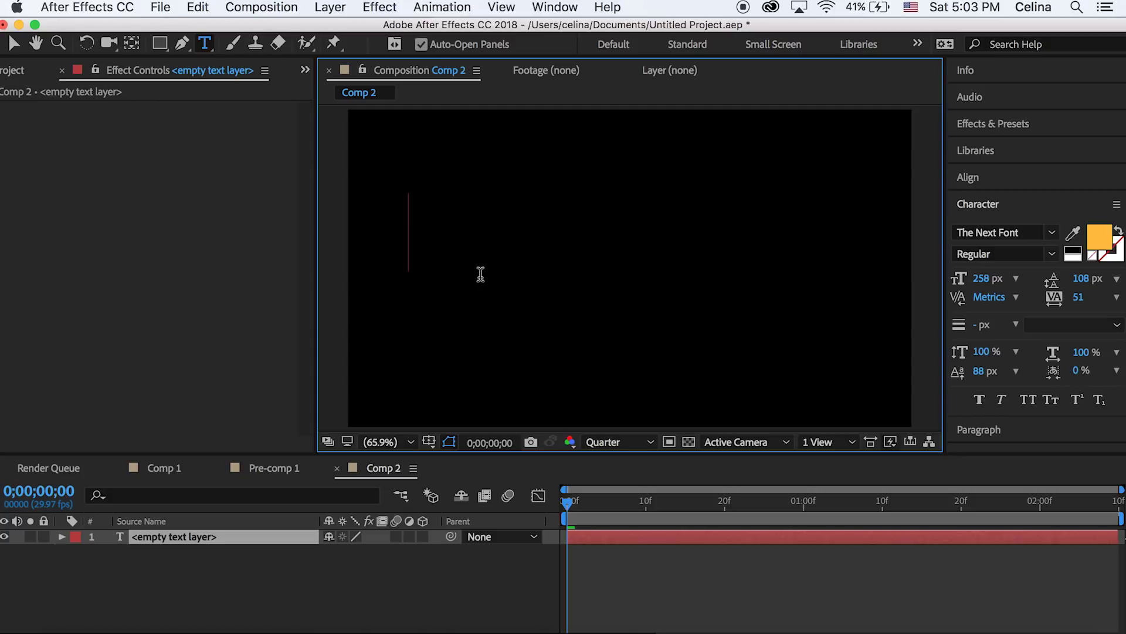
text(hello)
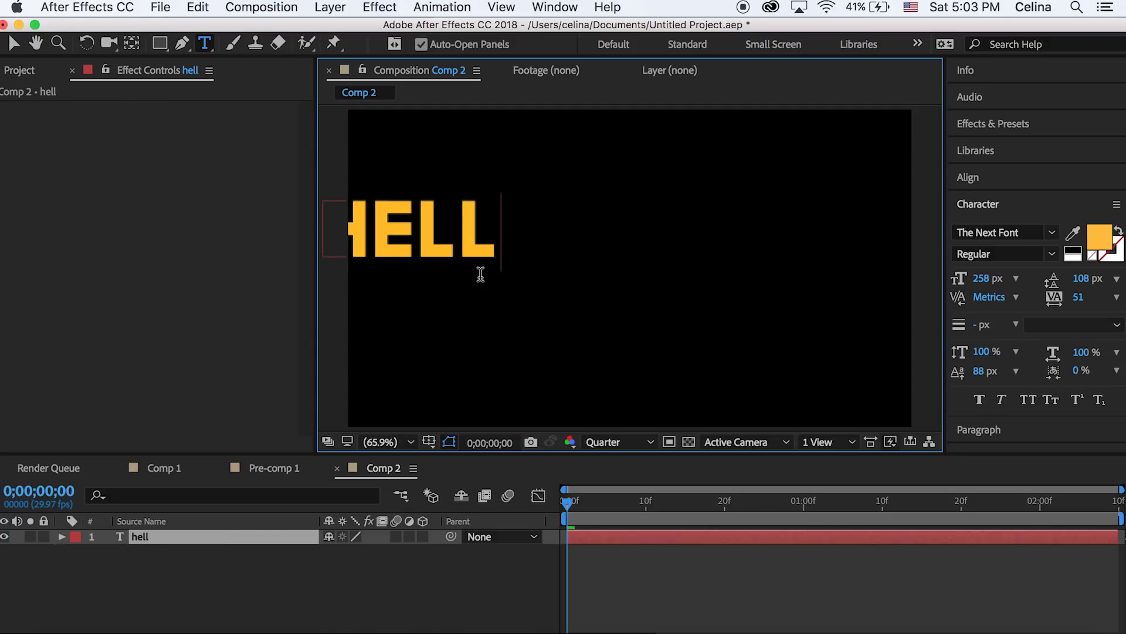
click(14, 42)
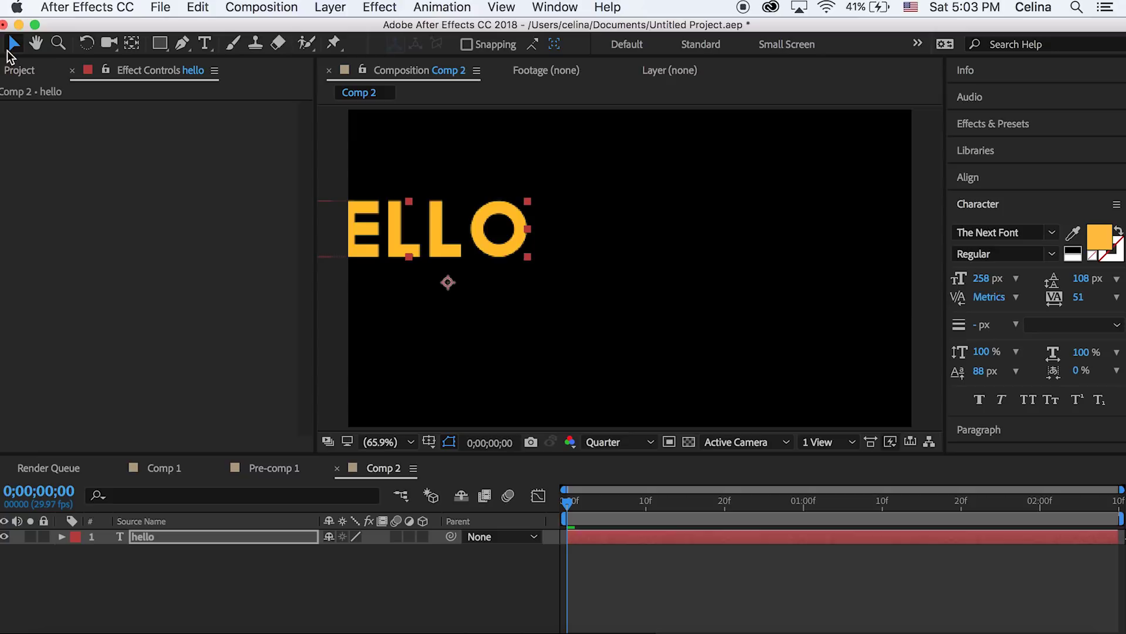
drag(544, 221, 634, 251)
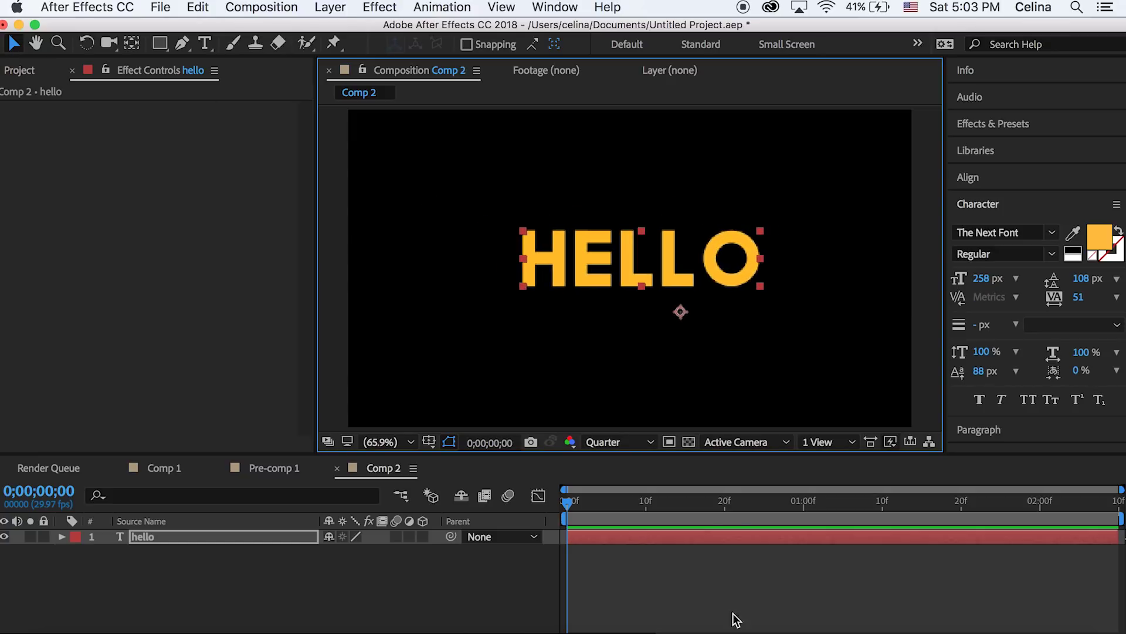
click(750, 568)
double_click(745, 241)
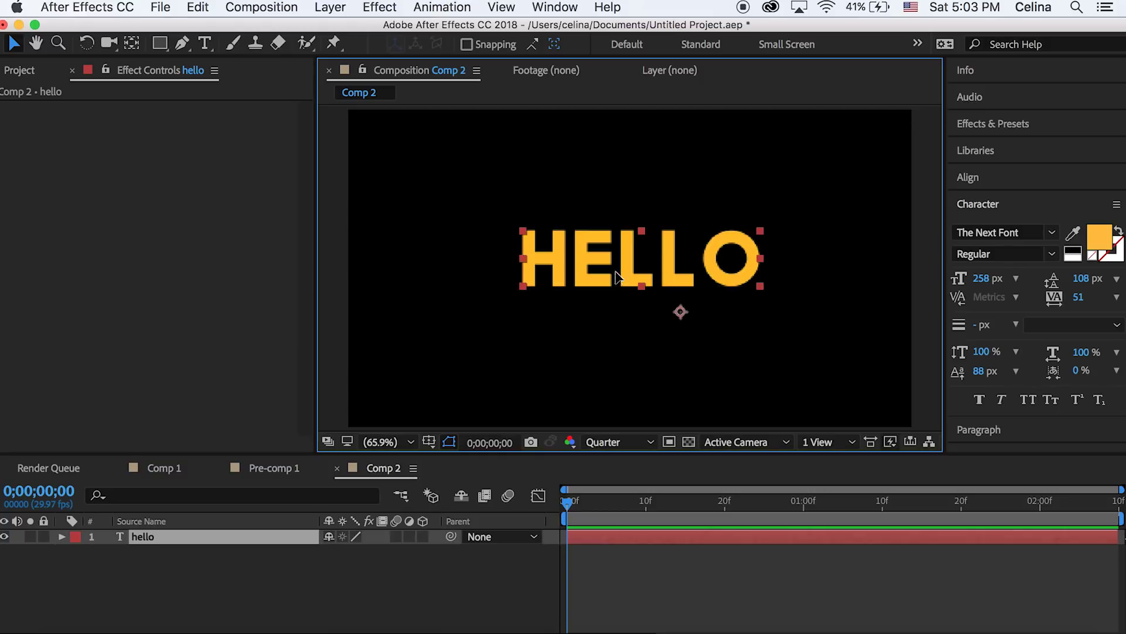
Set the HELLO text's fill colour to pink in the Character panel.
click(1115, 245)
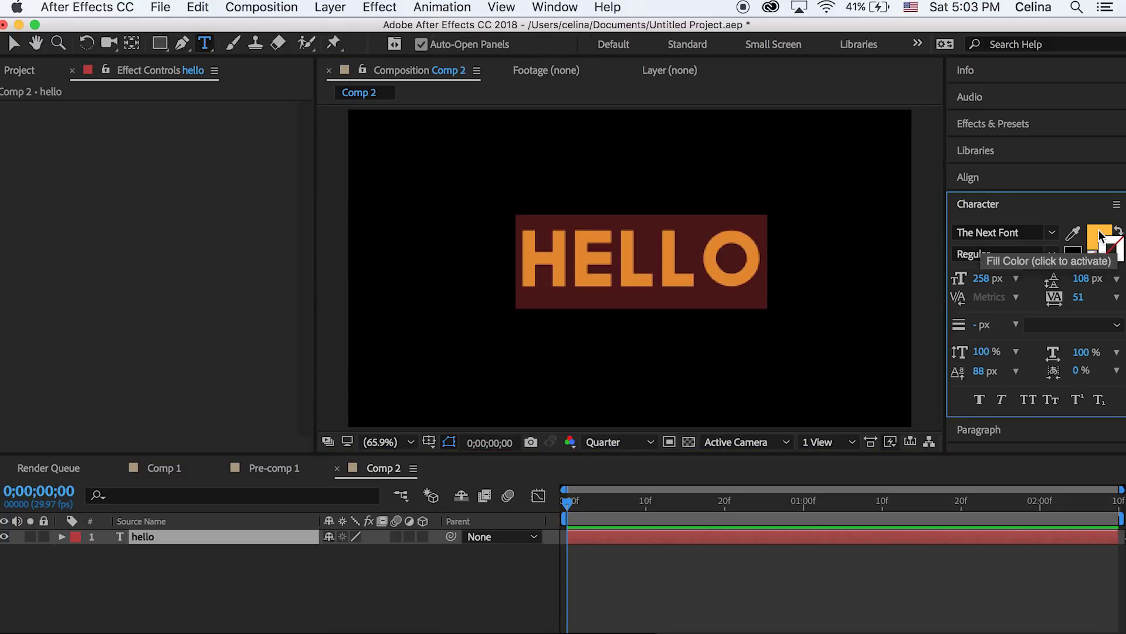
click(1098, 238)
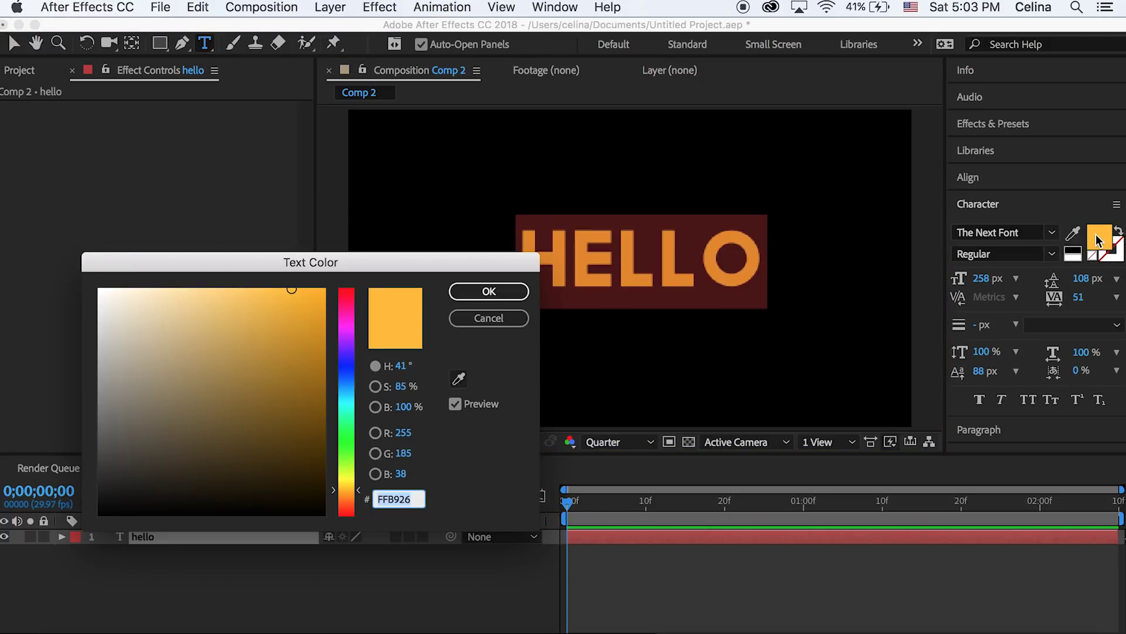
click(346, 310)
click(487, 291)
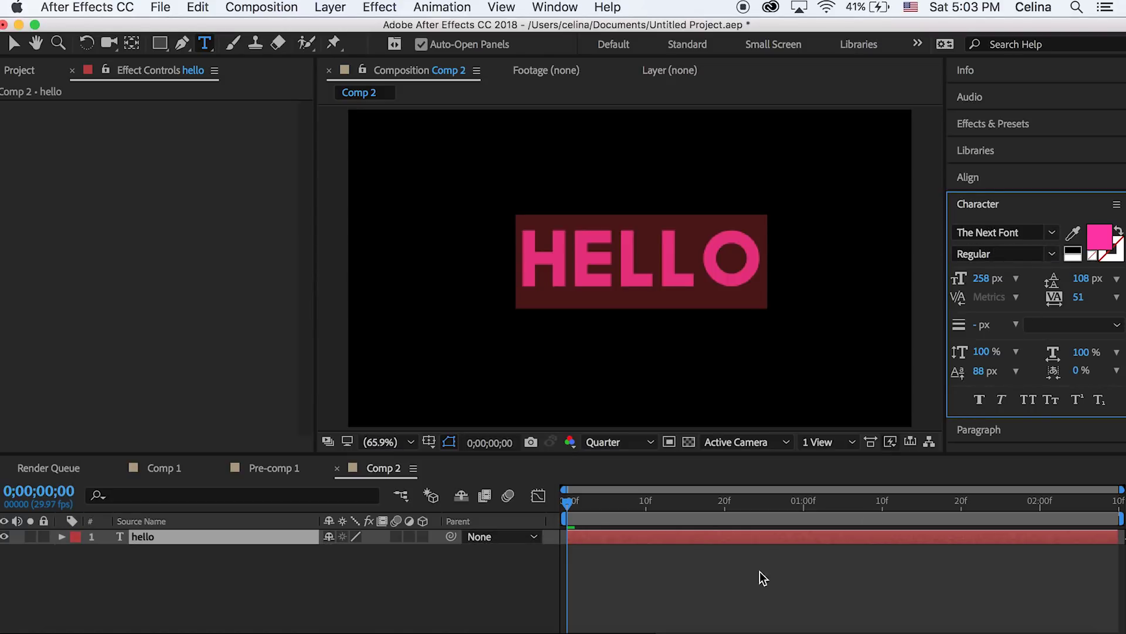
click(738, 584)
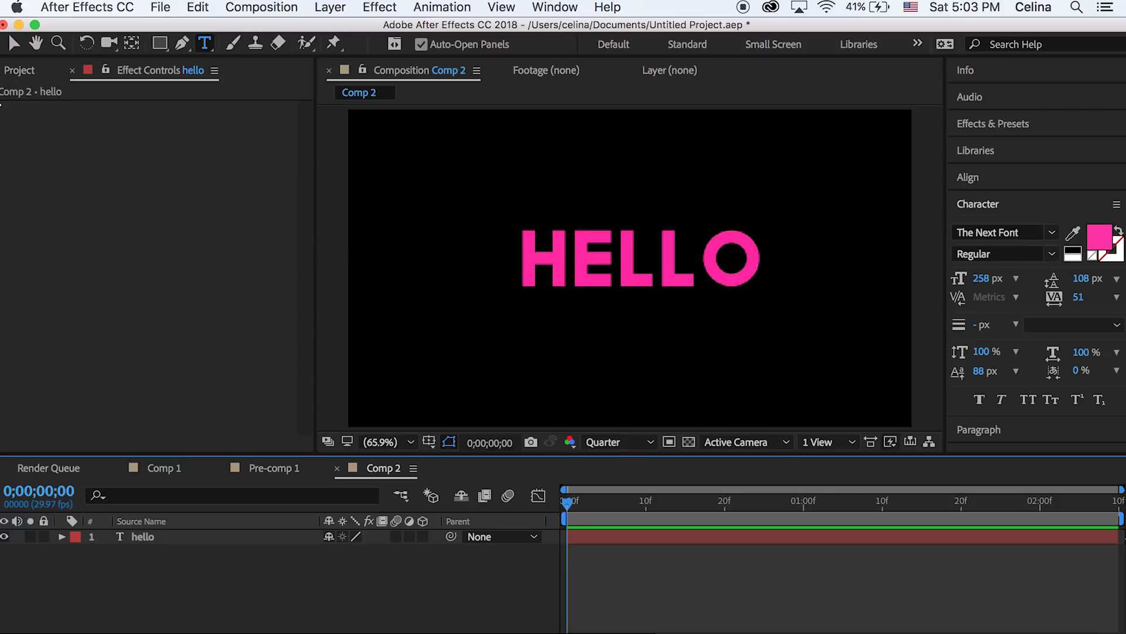
Turn on the 3D Layer switch for the hello layer.
click(13, 43)
click(645, 562)
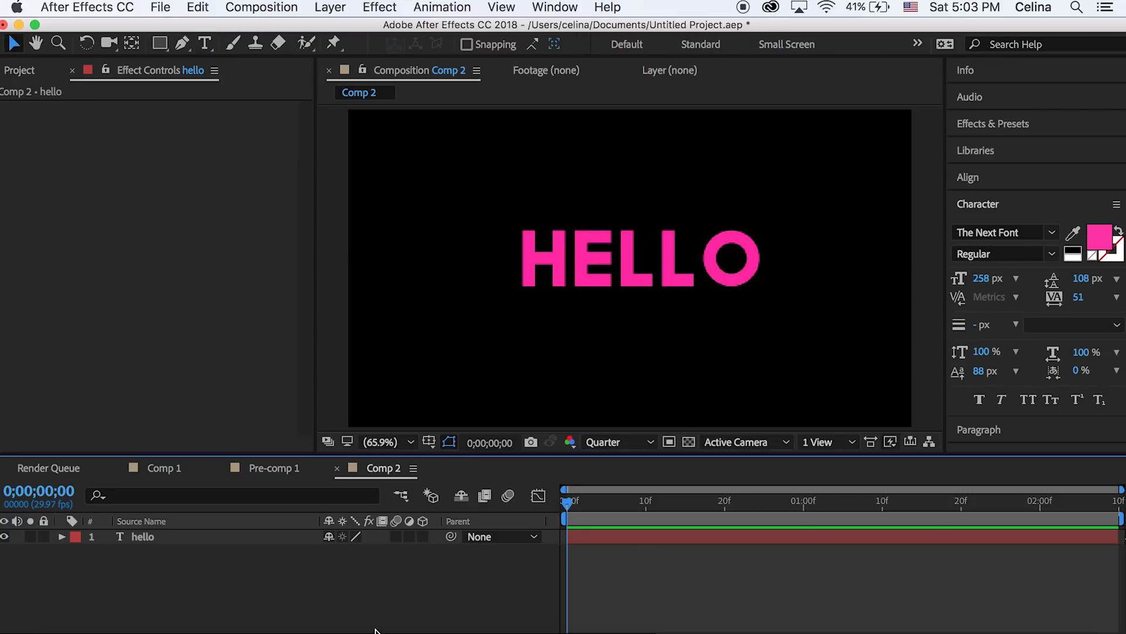
click(422, 536)
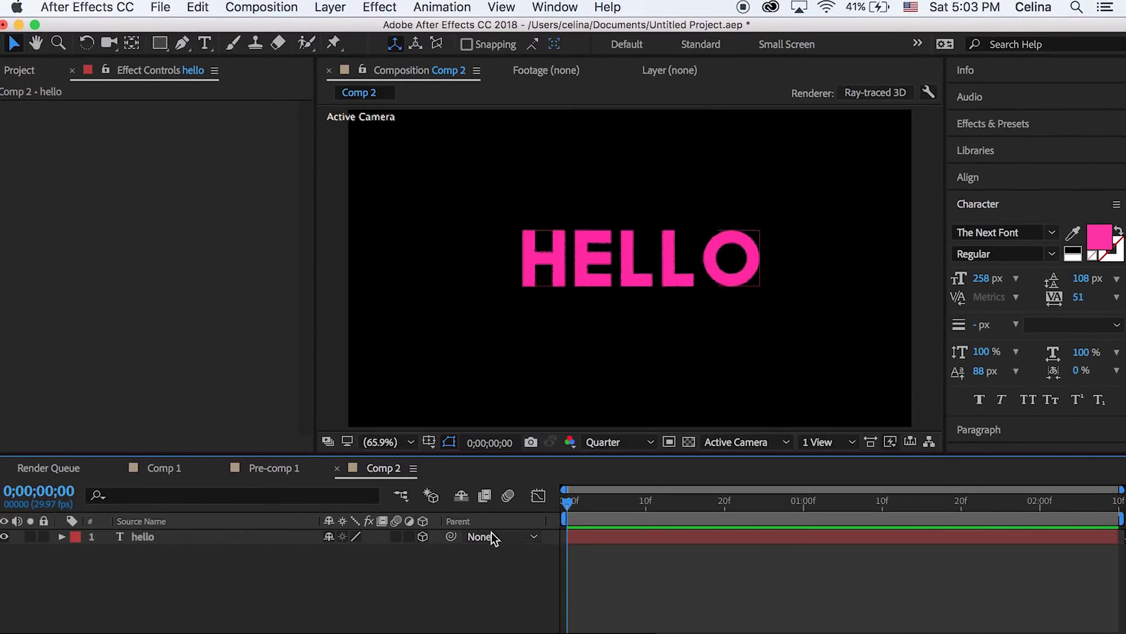
Add a 50mm camera named Camera 1 via Layer > New > Camera.
click(330, 7)
mouse_move(352, 28)
click(619, 90)
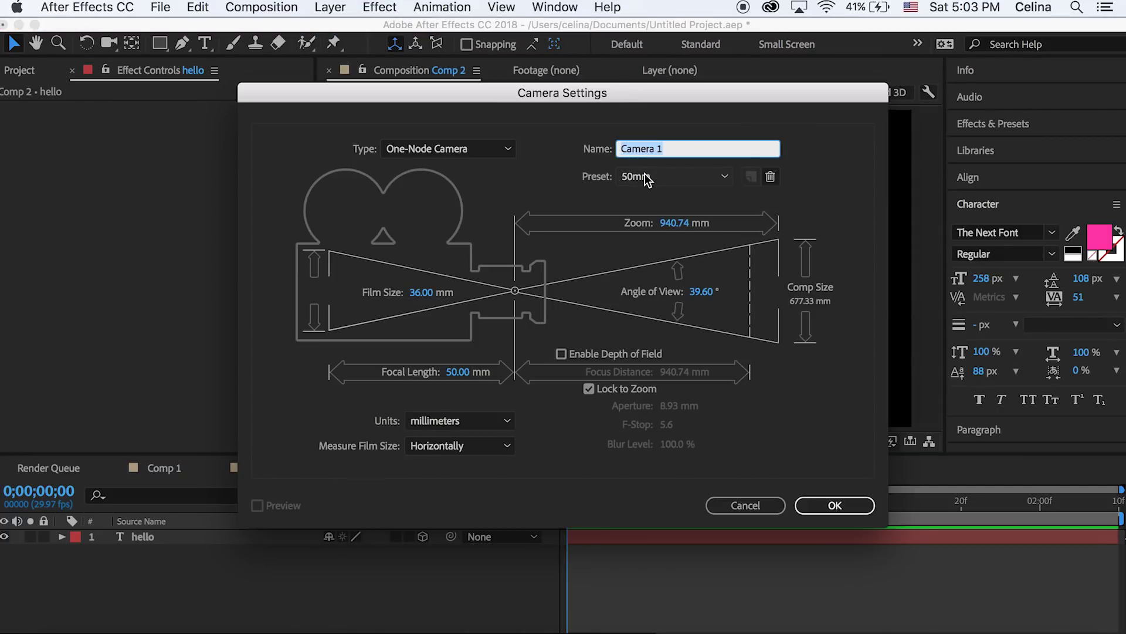
click(839, 503)
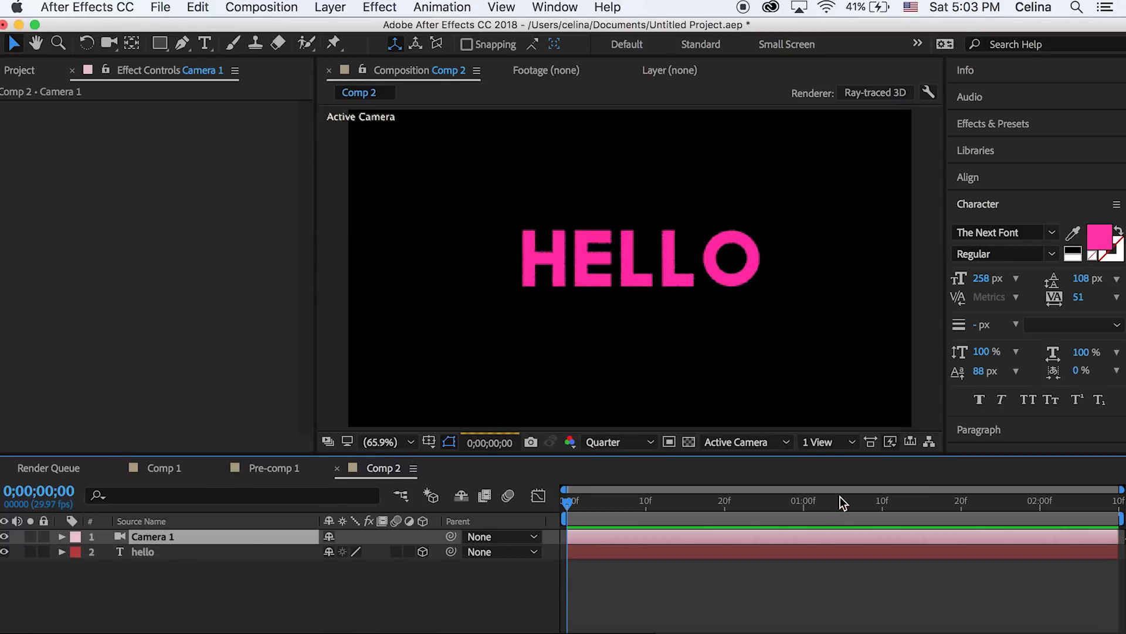
Tilt the HELLO text in 3D with the Rotation tool, undoing the overshooting rotations.
click(542, 258)
click(86, 43)
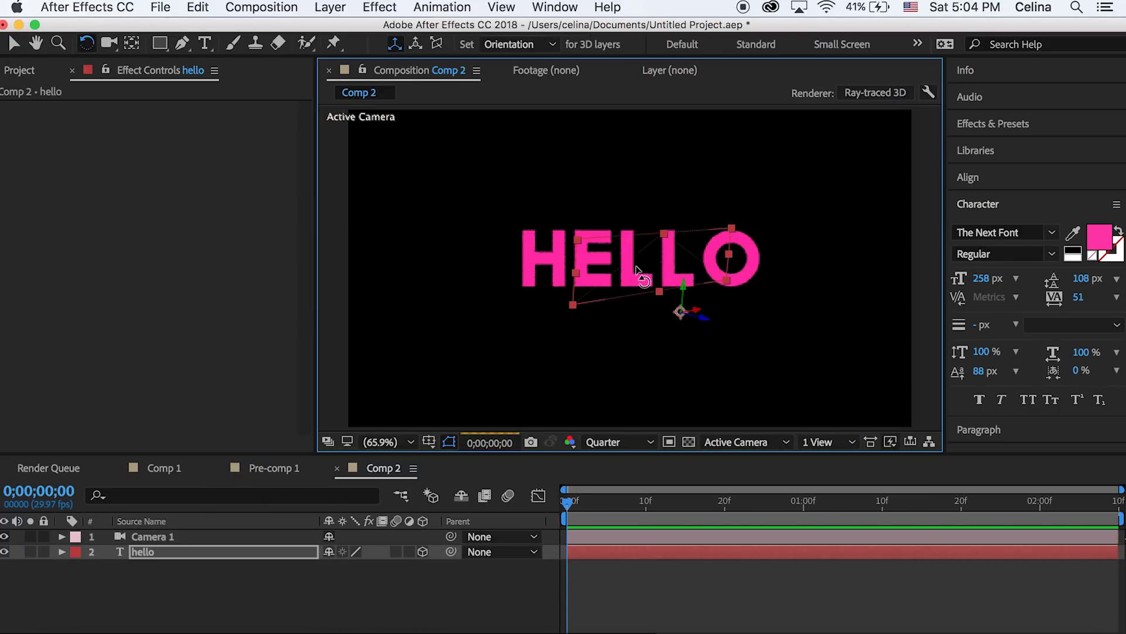
drag(645, 276, 680, 266)
key(cmd+z)
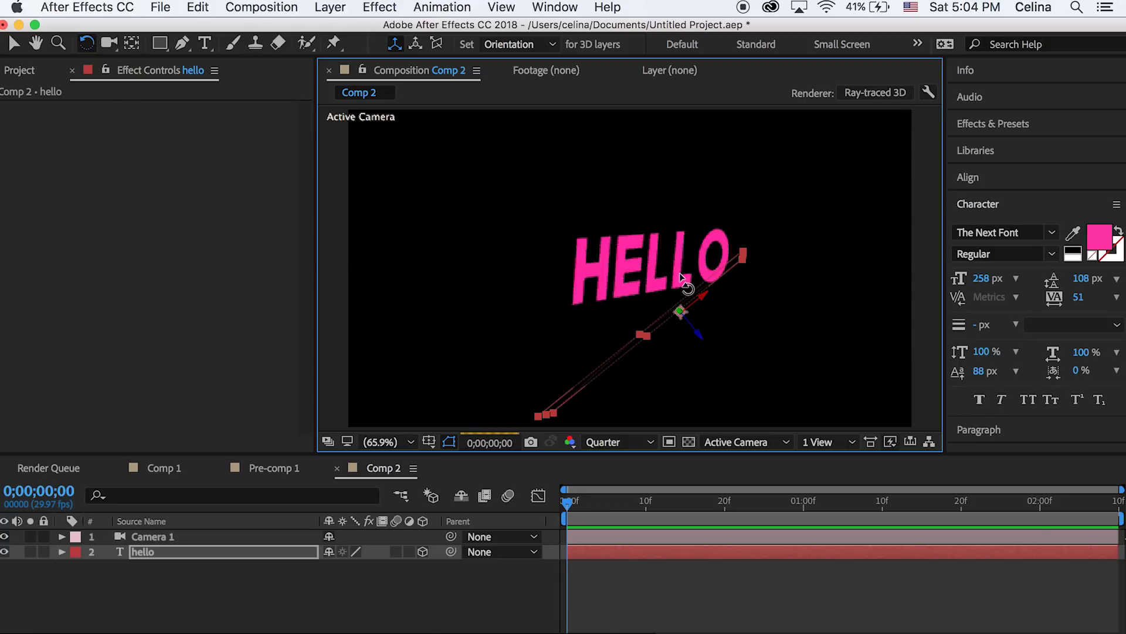
key(cmd+shift+z)
key(super+z)
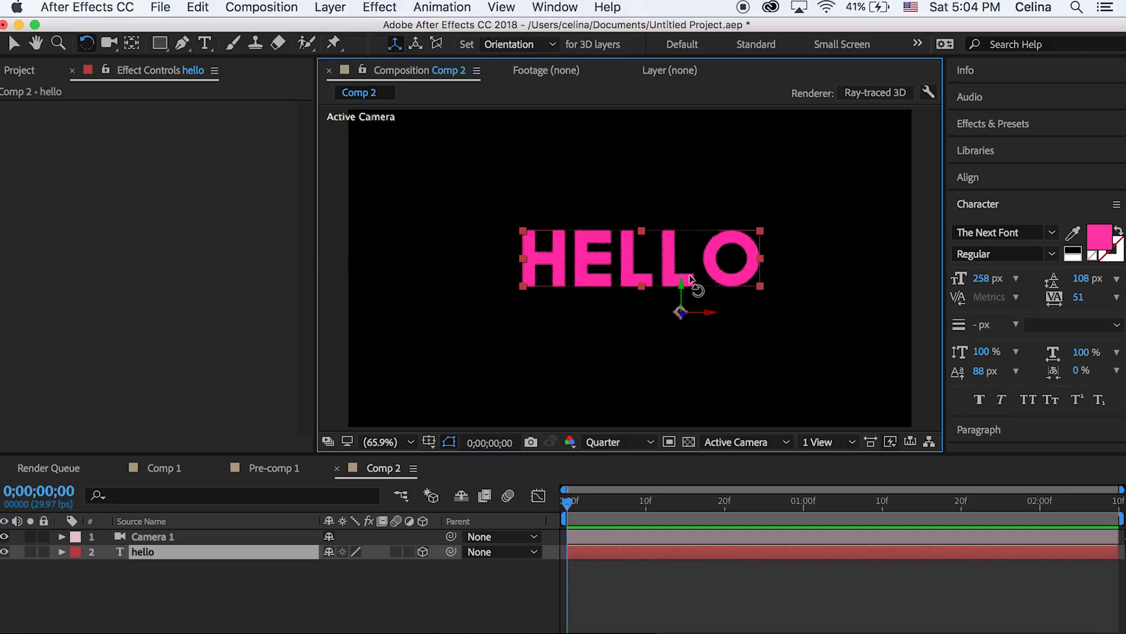
drag(691, 284, 542, 246)
key(super+z)
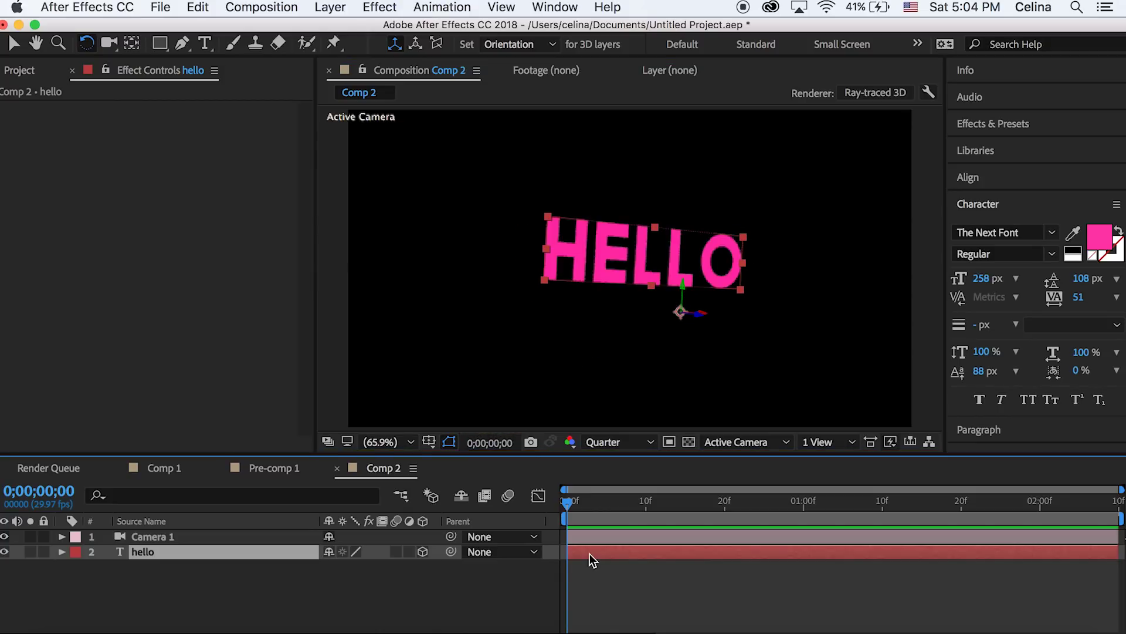
Set the hello layer's Extrusion Depth to 93 and rotate HELLO back to nearly face-on.
click(64, 552)
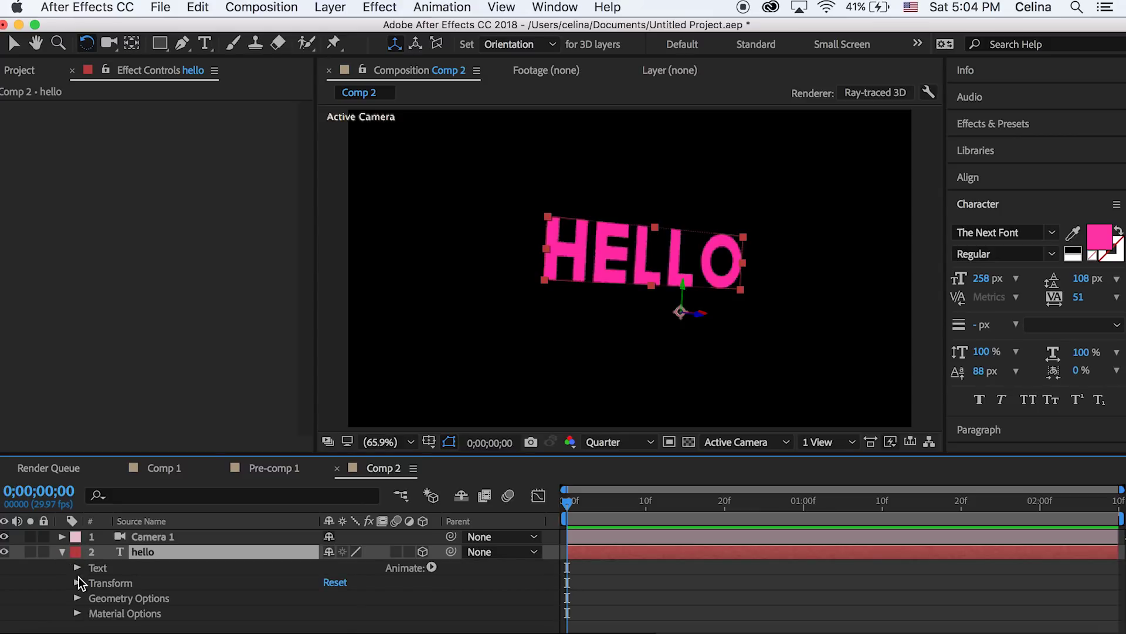
click(77, 598)
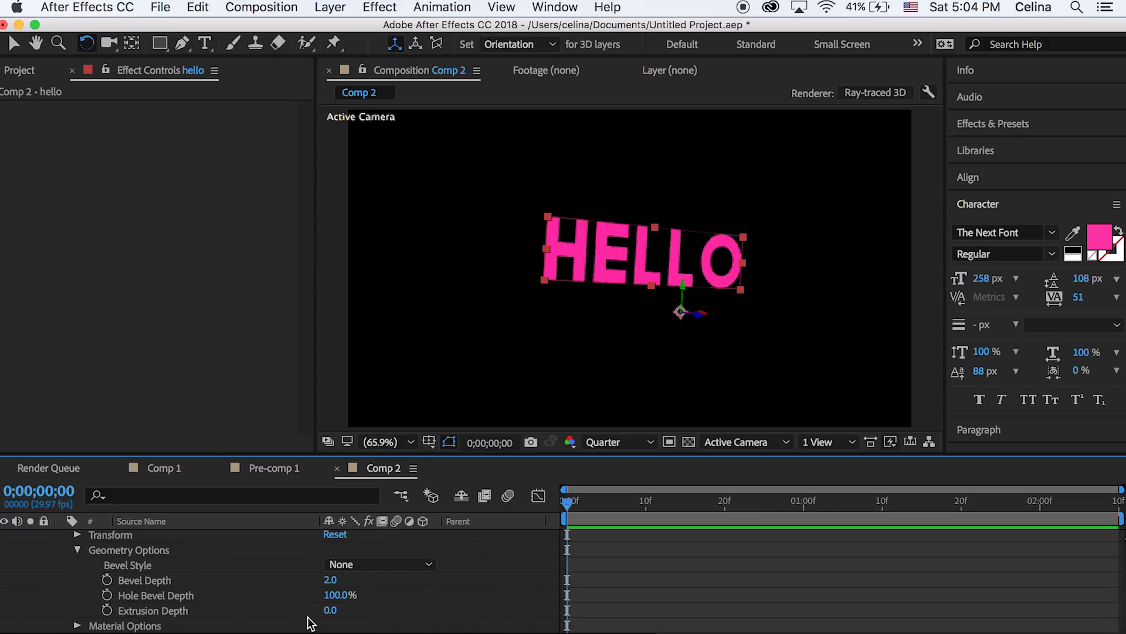
drag(331, 610, 433, 598)
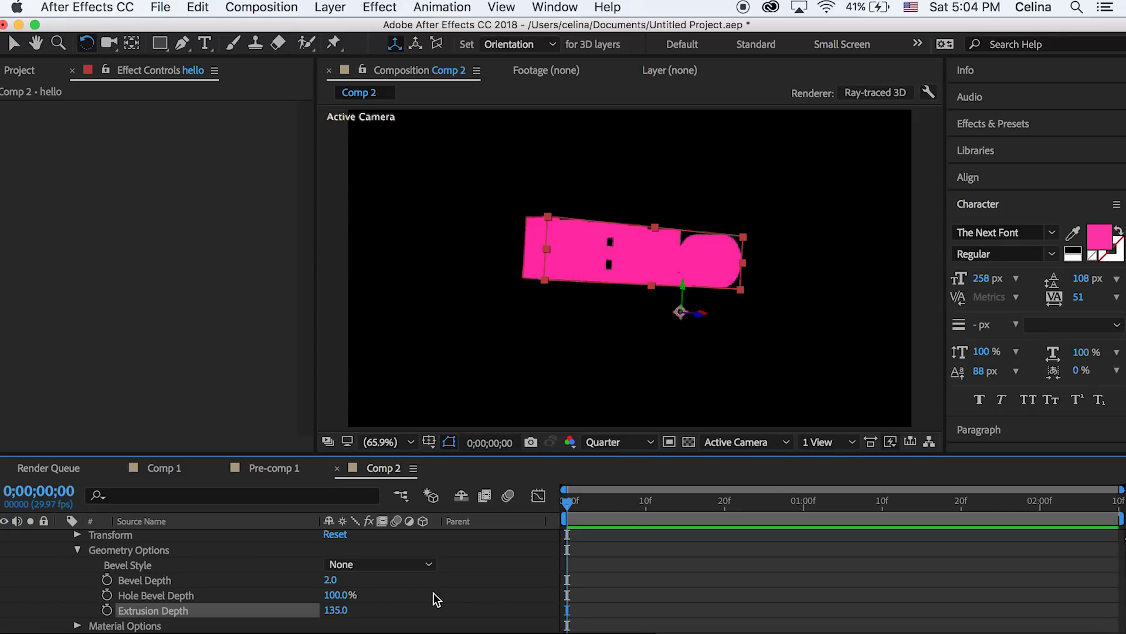
drag(351, 614, 305, 615)
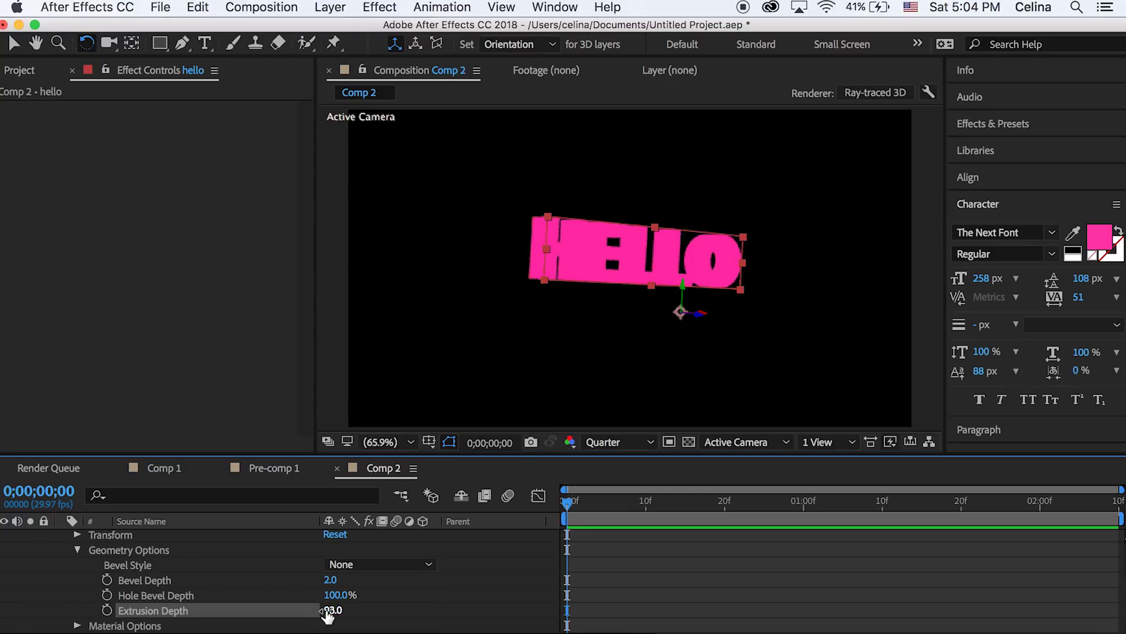
scroll(189, 537, up, 3)
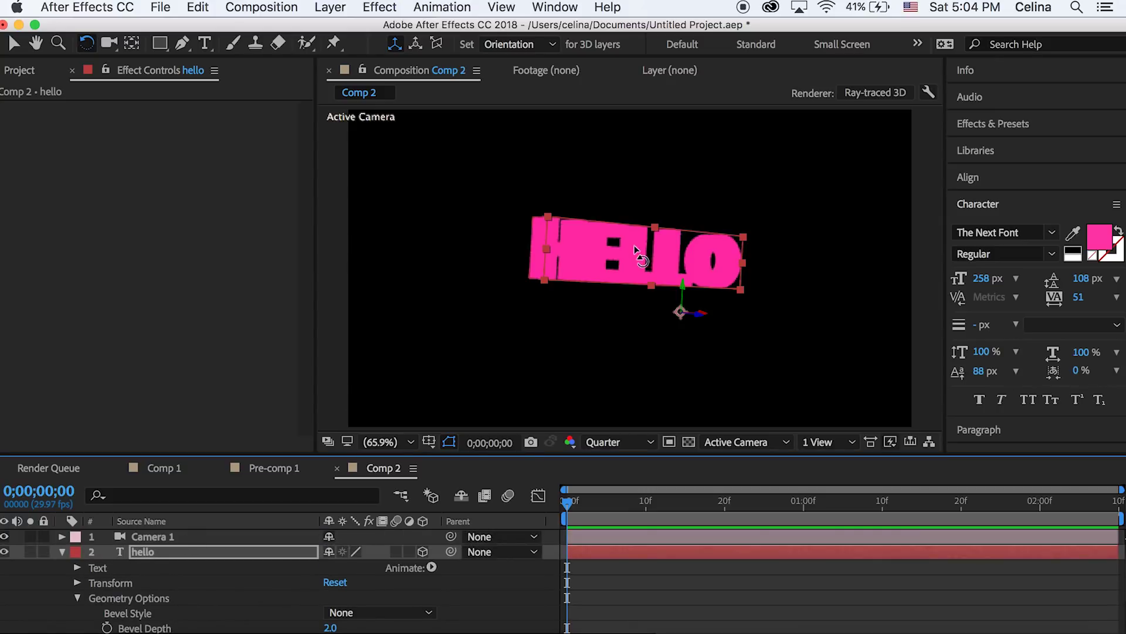
drag(665, 265, 548, 277)
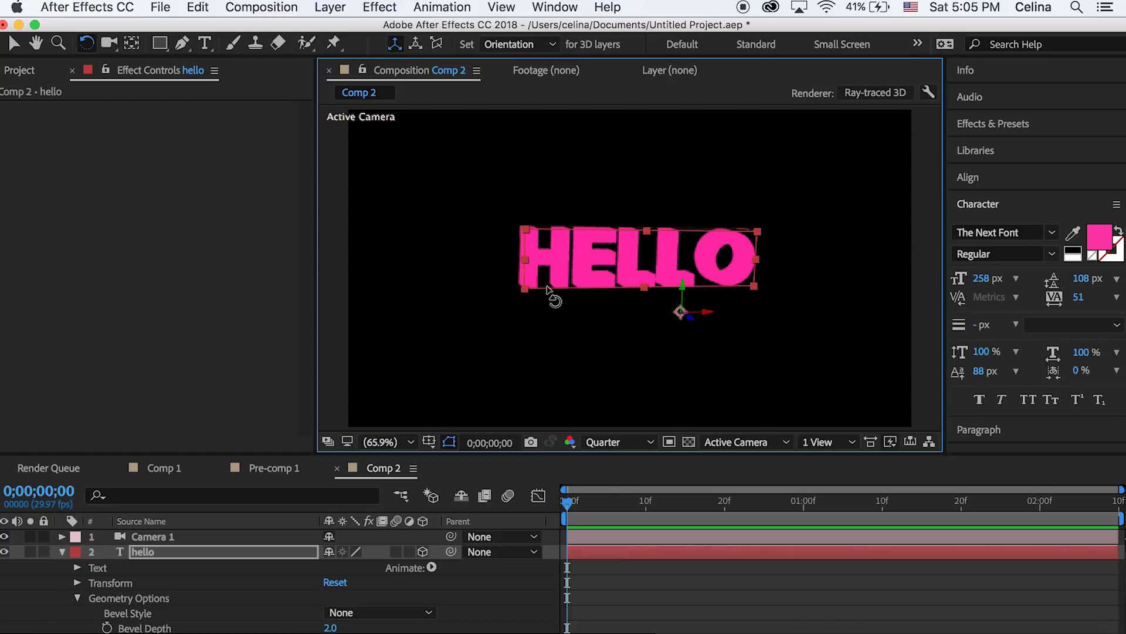
Add Spot Light 1 as a spot light with 125% intensity.
click(47, 557)
click(62, 552)
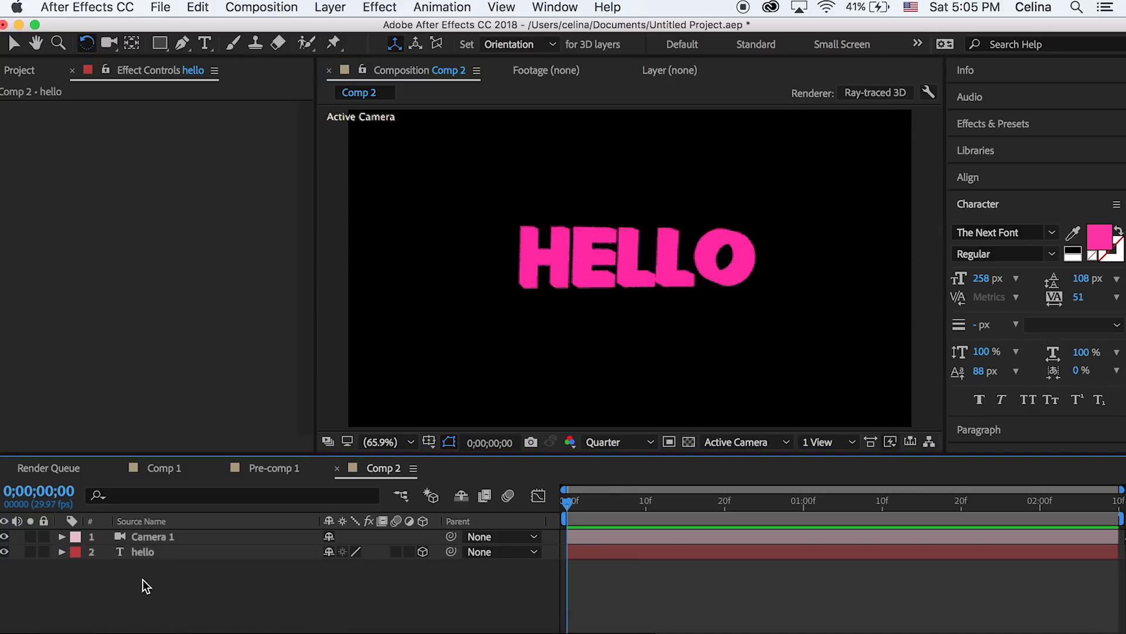
click(327, 6)
mouse_move(340, 23)
click(614, 66)
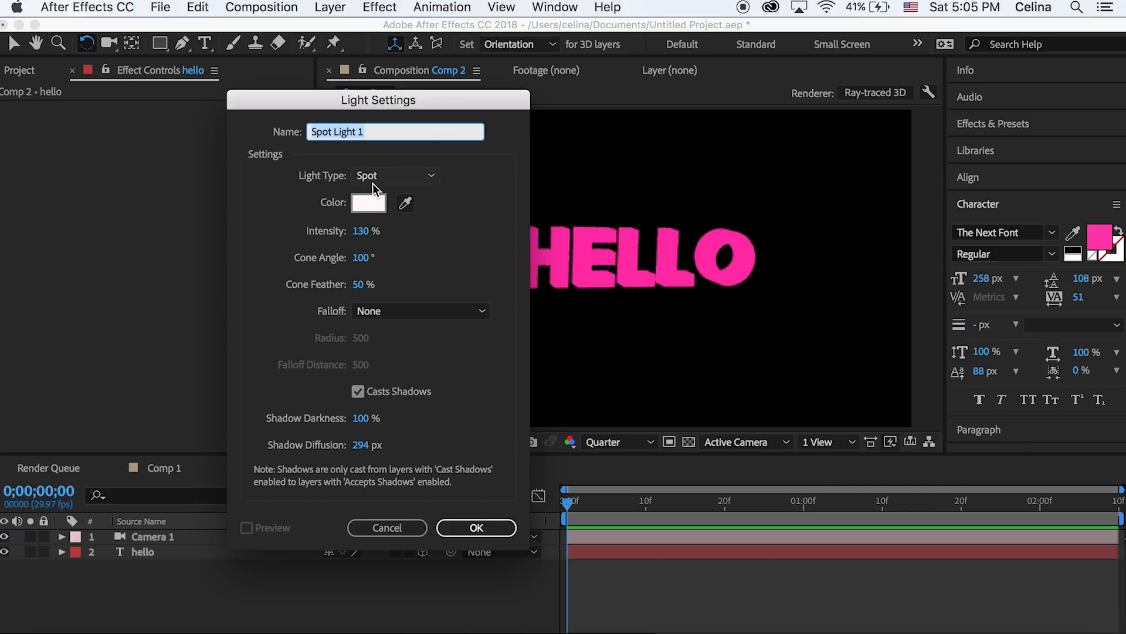
mouse_move(361, 231)
mouse_down()
mouse_move(327, 235)
mouse_move(360, 229)
mouse_up()
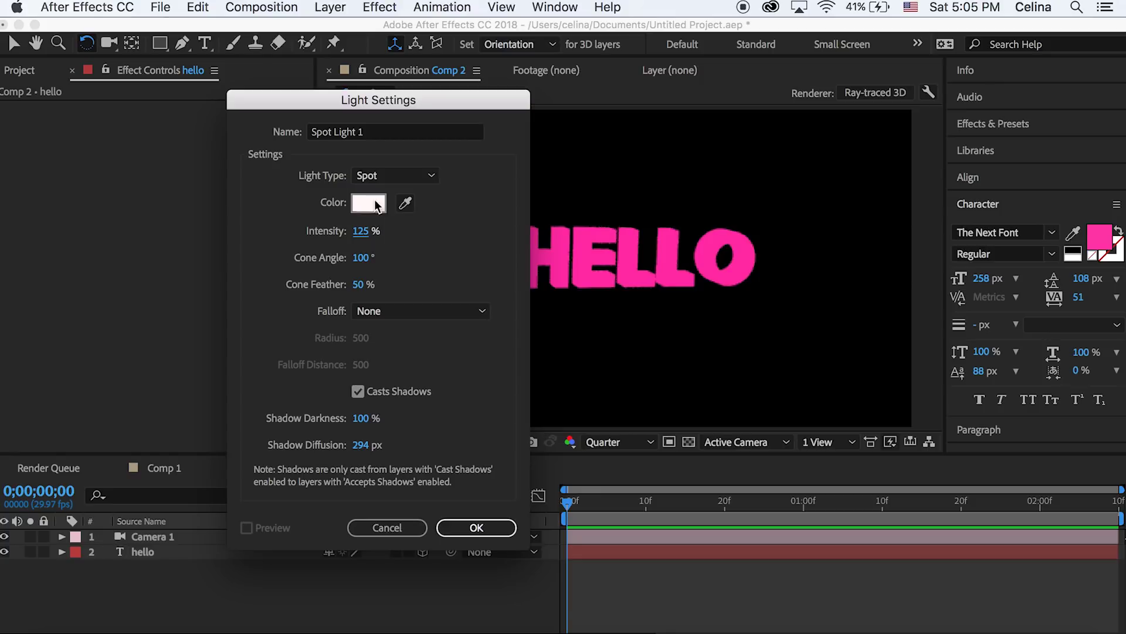
click(474, 529)
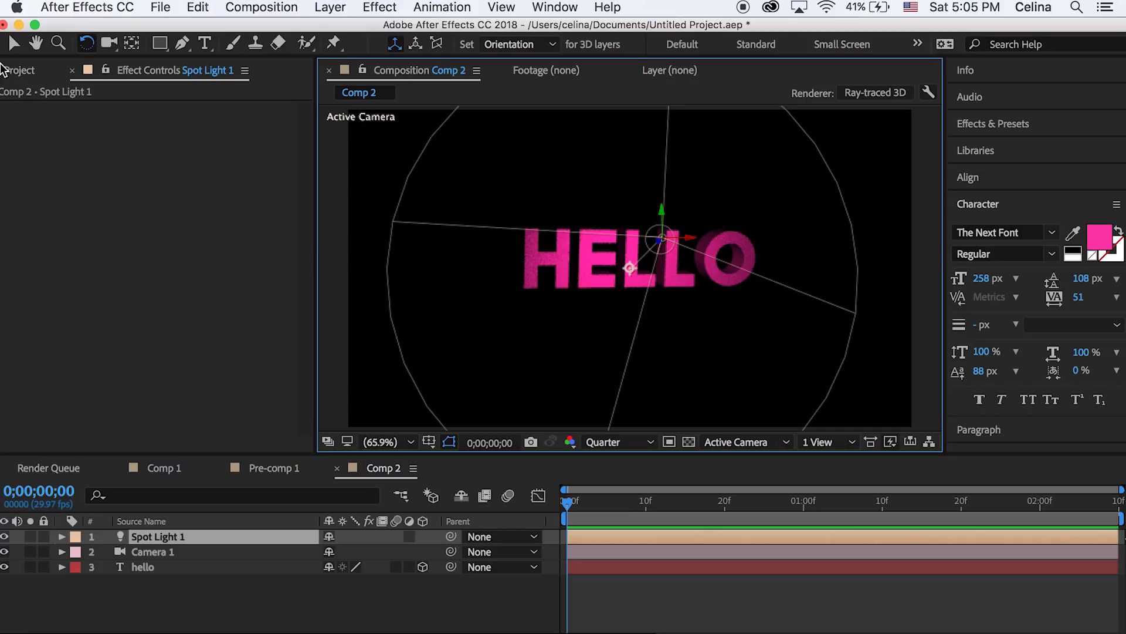
Move the spot light to the top right and aim its point of interest onto HELLO.
click(14, 43)
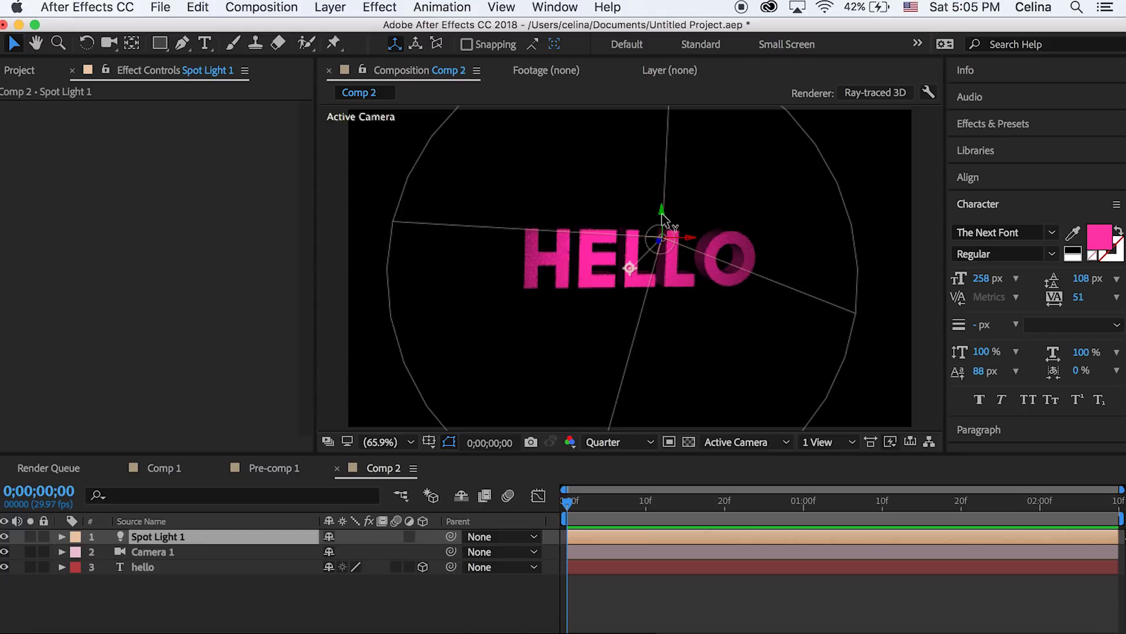
drag(665, 216, 874, 157)
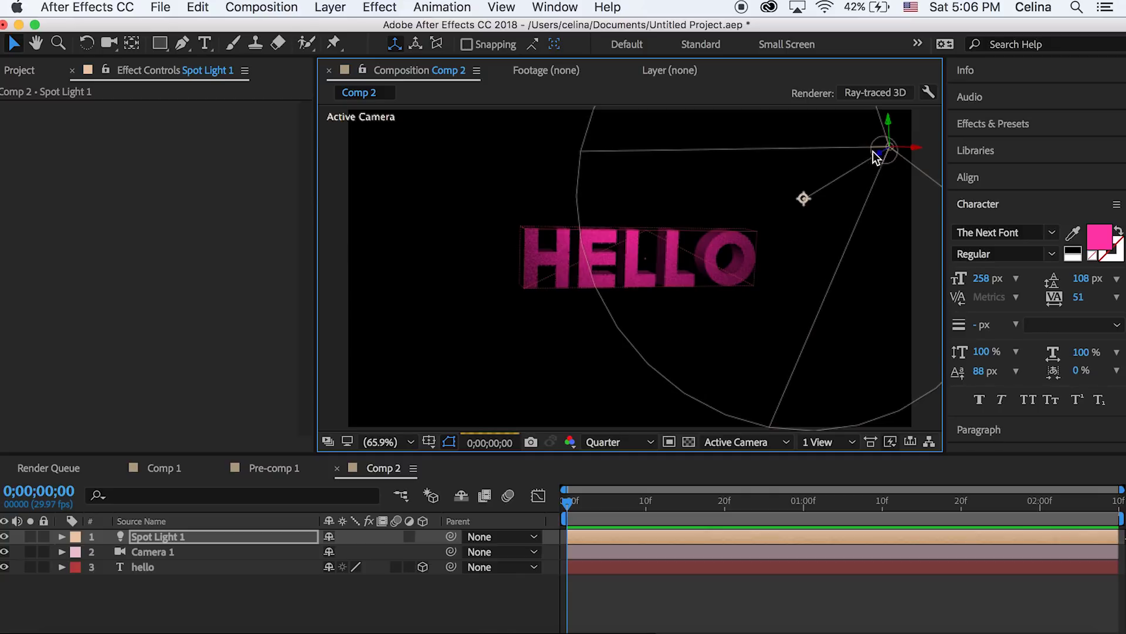
drag(803, 199, 591, 256)
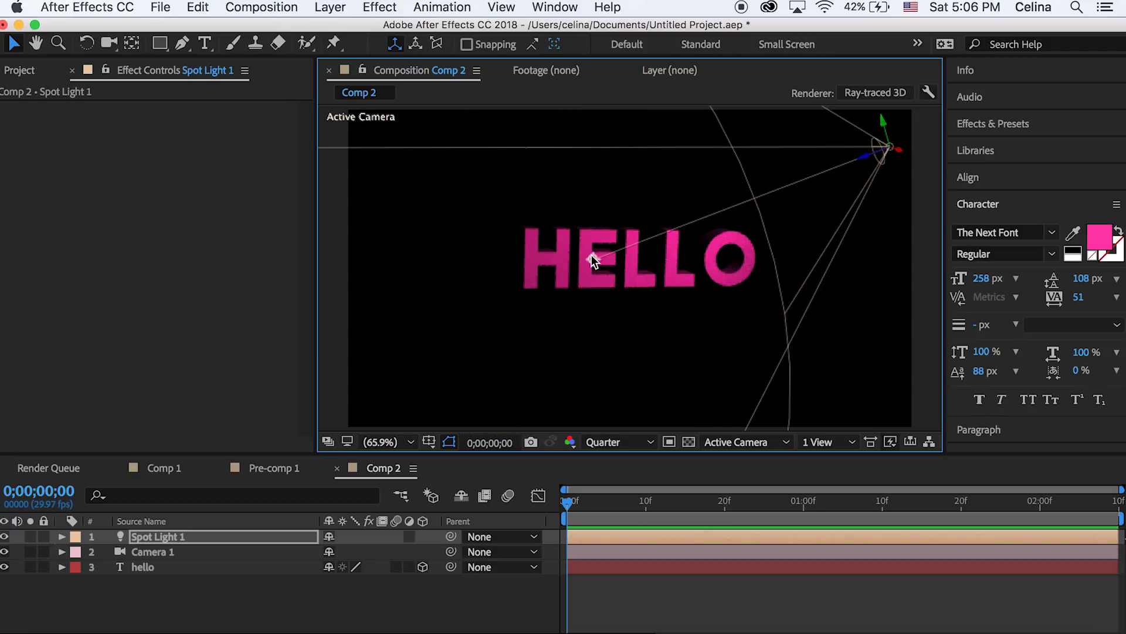
click(610, 581)
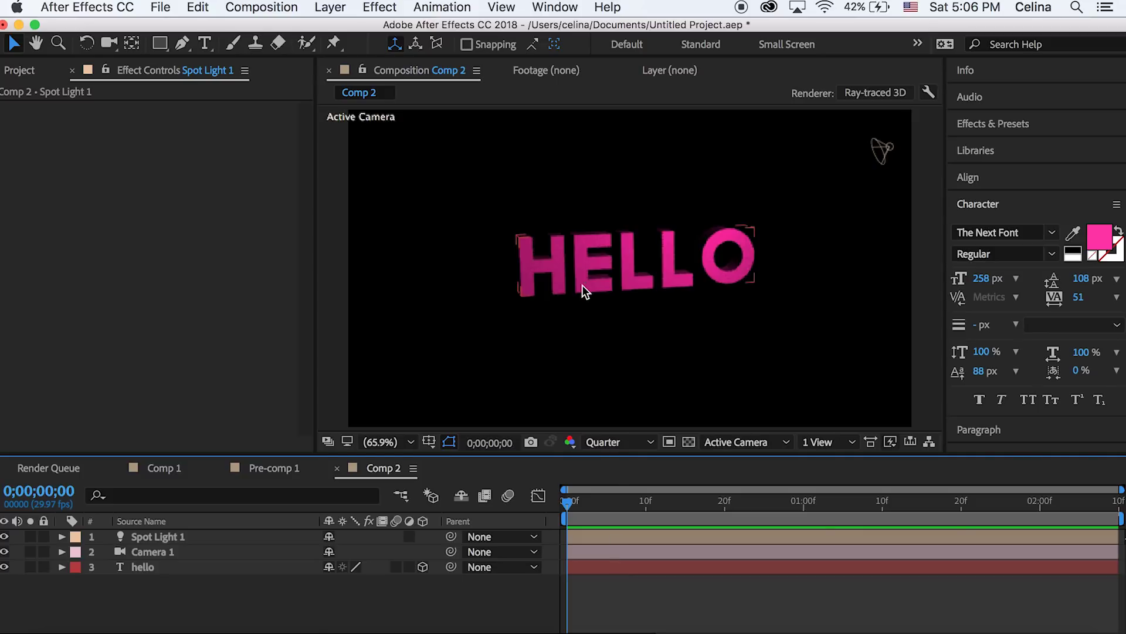
Increase the hello layer's Extrusion Depth from 93 to 169.
click(593, 566)
click(66, 571)
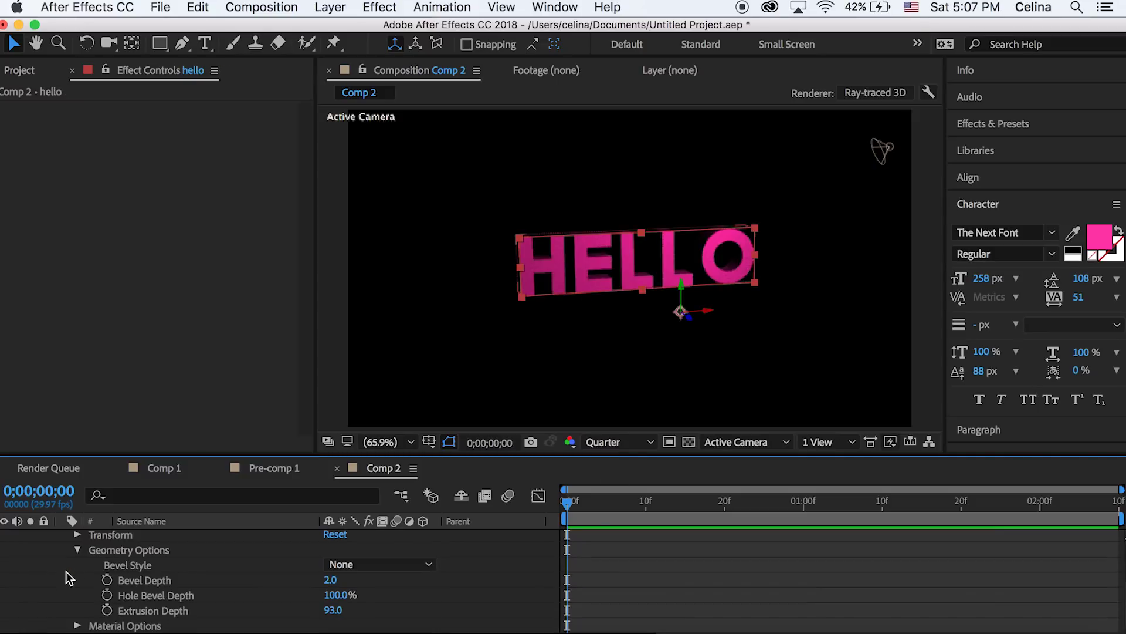
drag(334, 610, 378, 611)
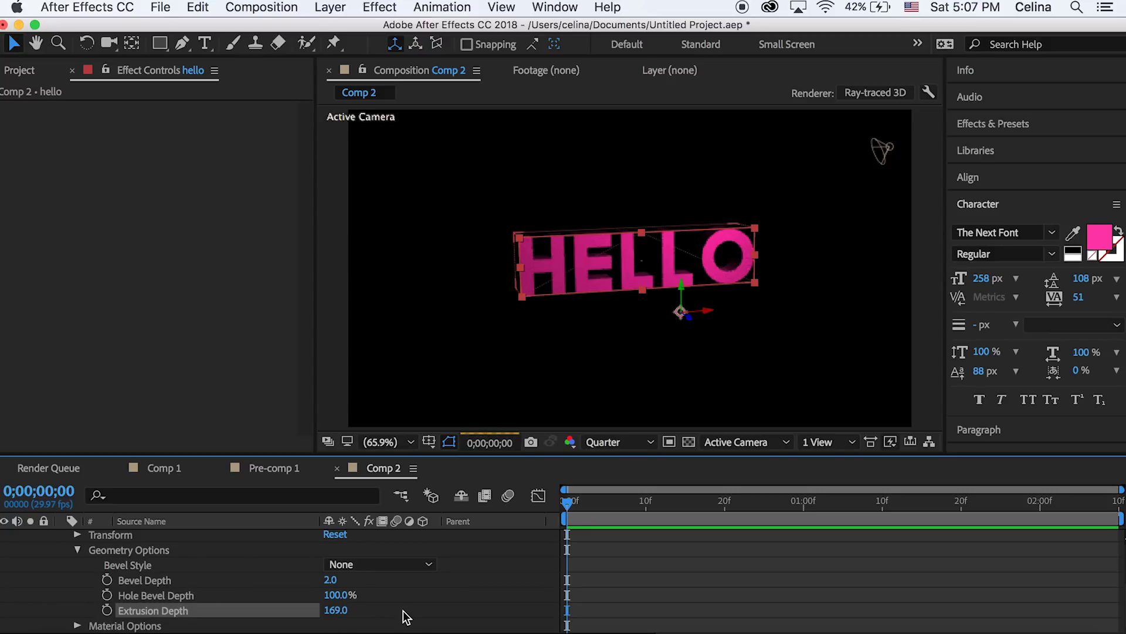
click(628, 582)
Pre-compose Spot Light 1, Camera 1 and hello into Pre-comp 2, then return to Comp 2.
key(u)
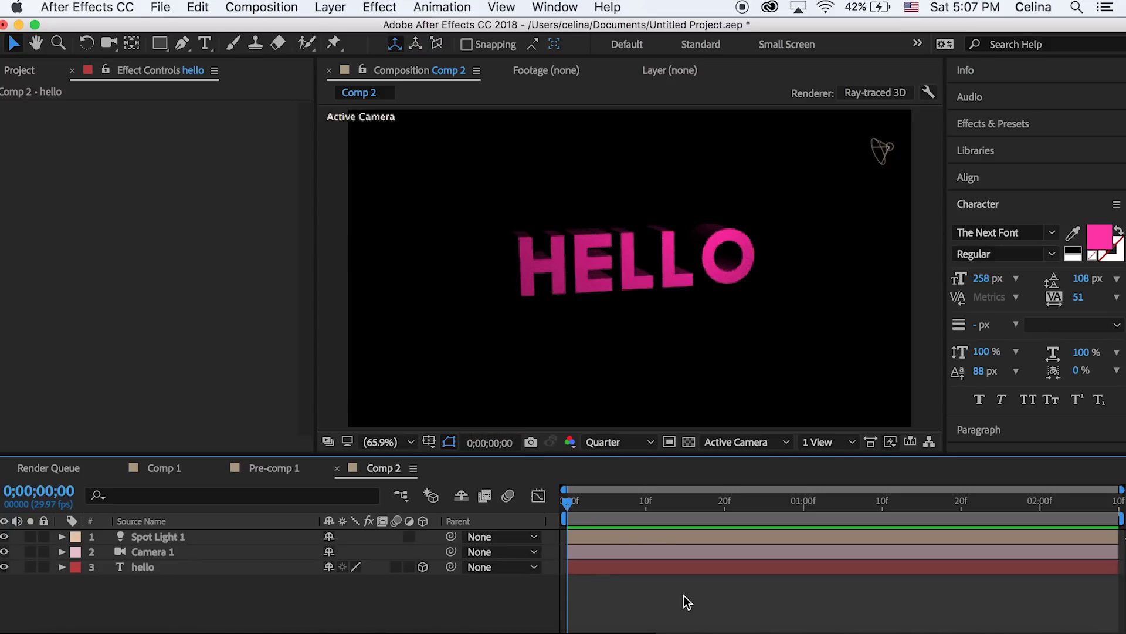
drag(206, 597, 170, 523)
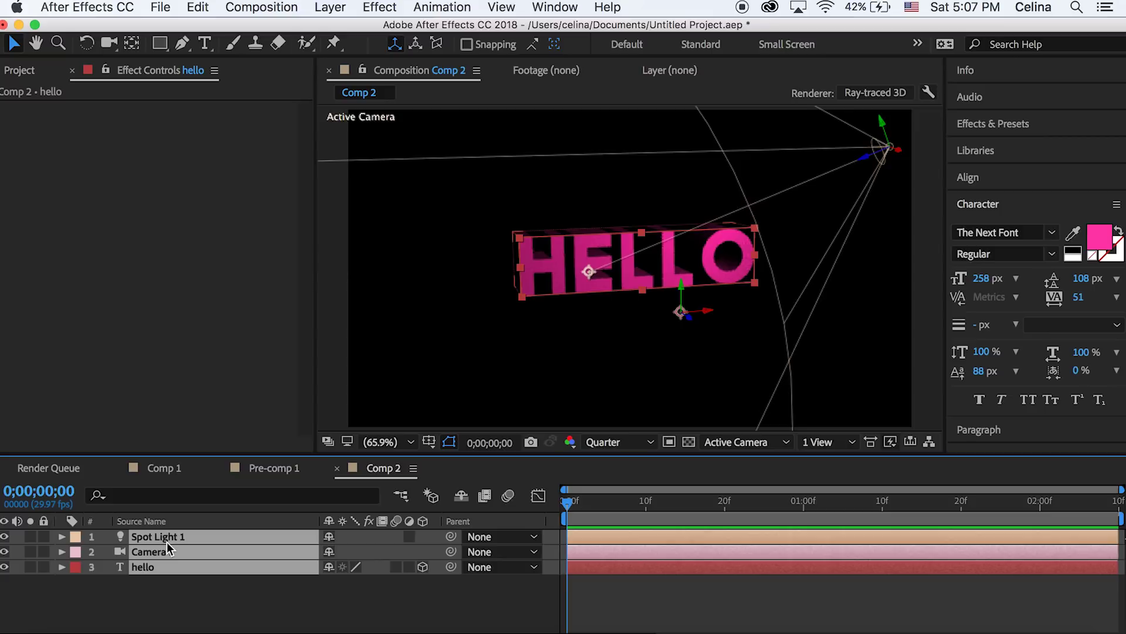
right_click(168, 543)
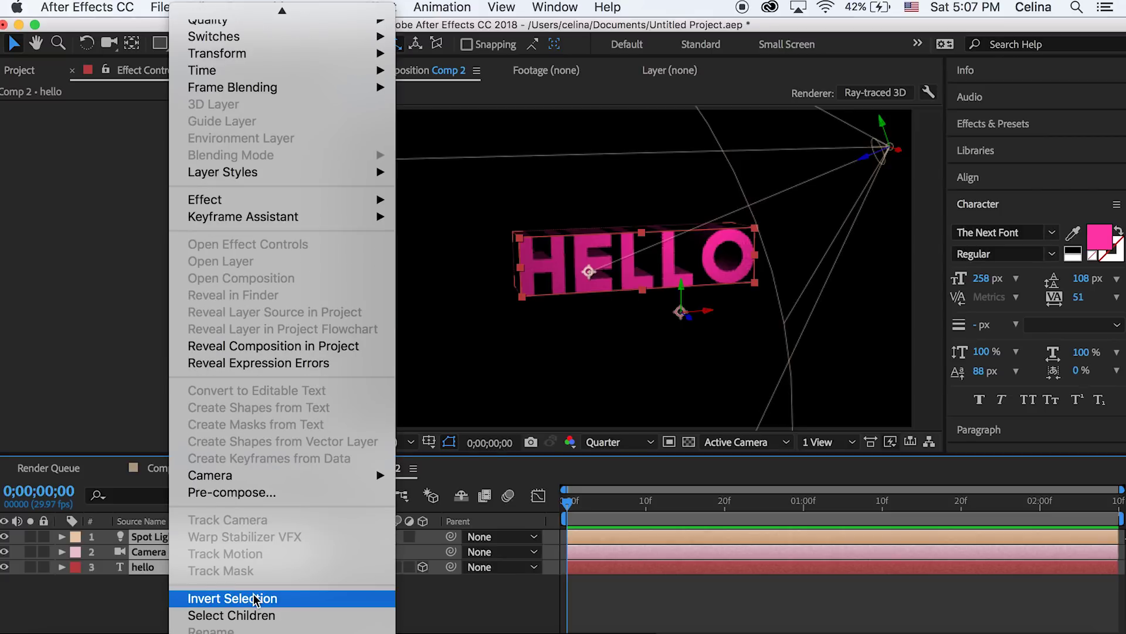
click(267, 496)
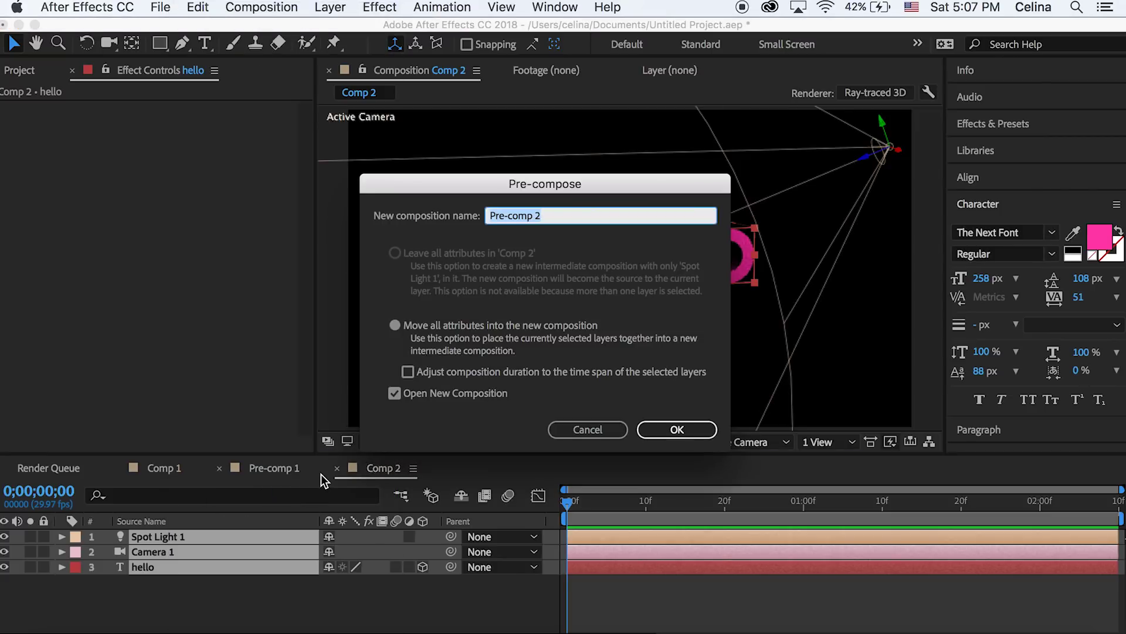
click(674, 429)
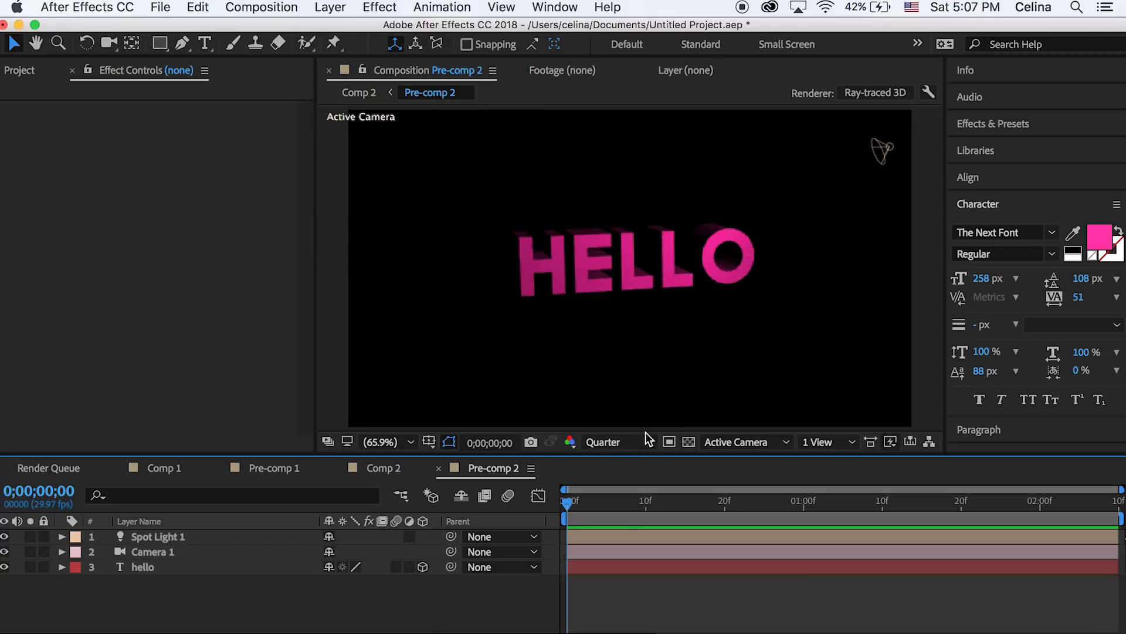
click(384, 468)
click(607, 590)
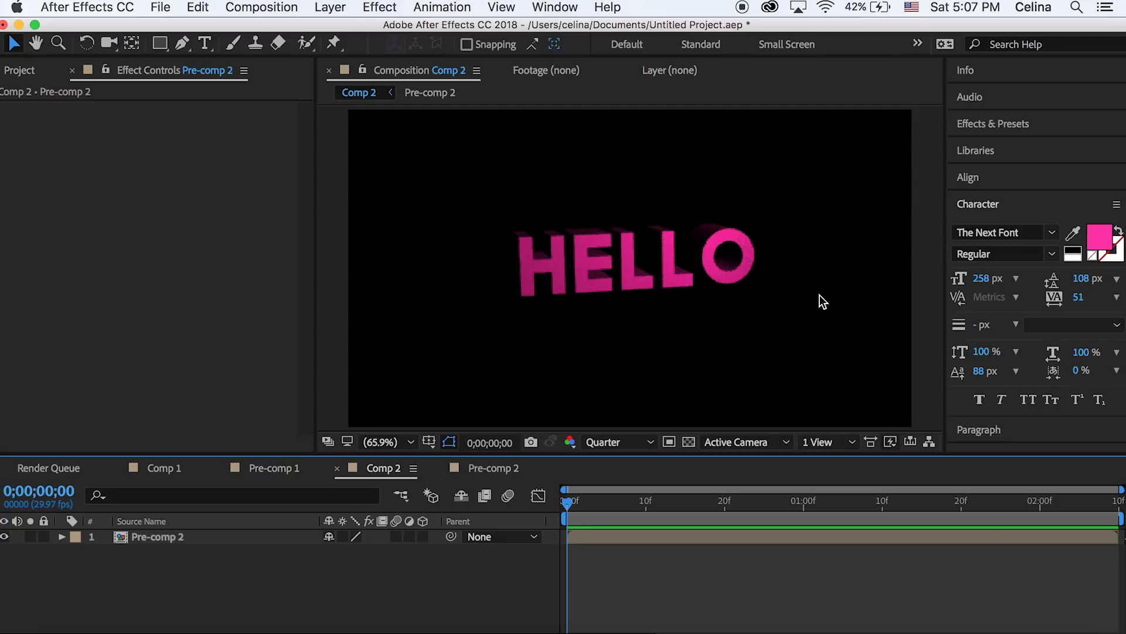
Apply Turbulent Displace to Pre-comp 2 and set its Amount to -16.
click(993, 123)
click(1051, 147)
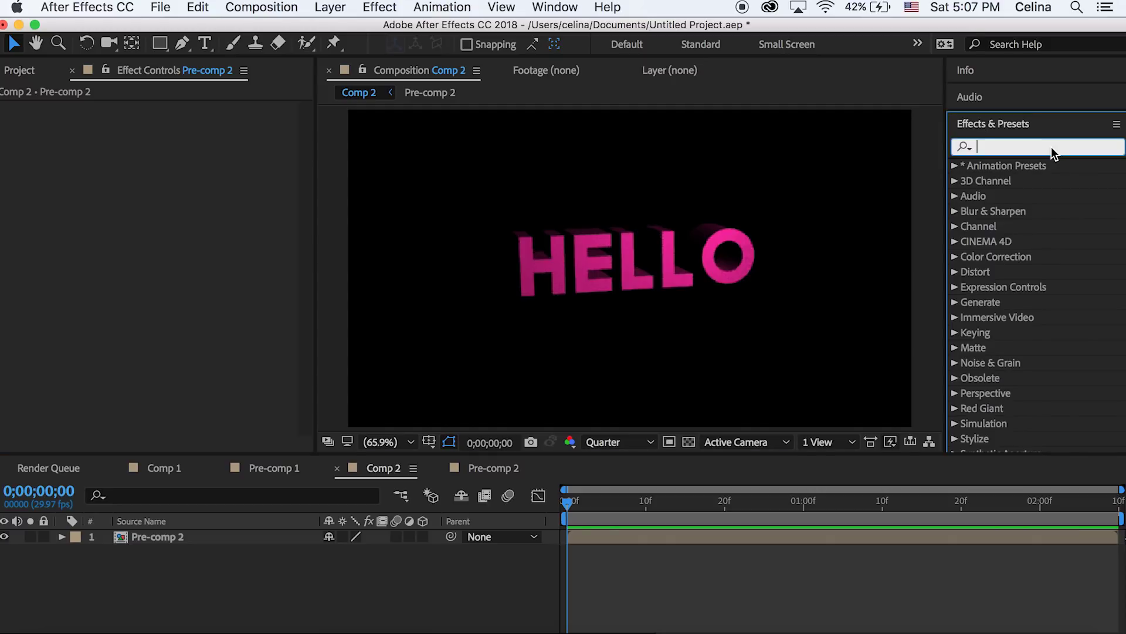
text(turbu)
click(1072, 176)
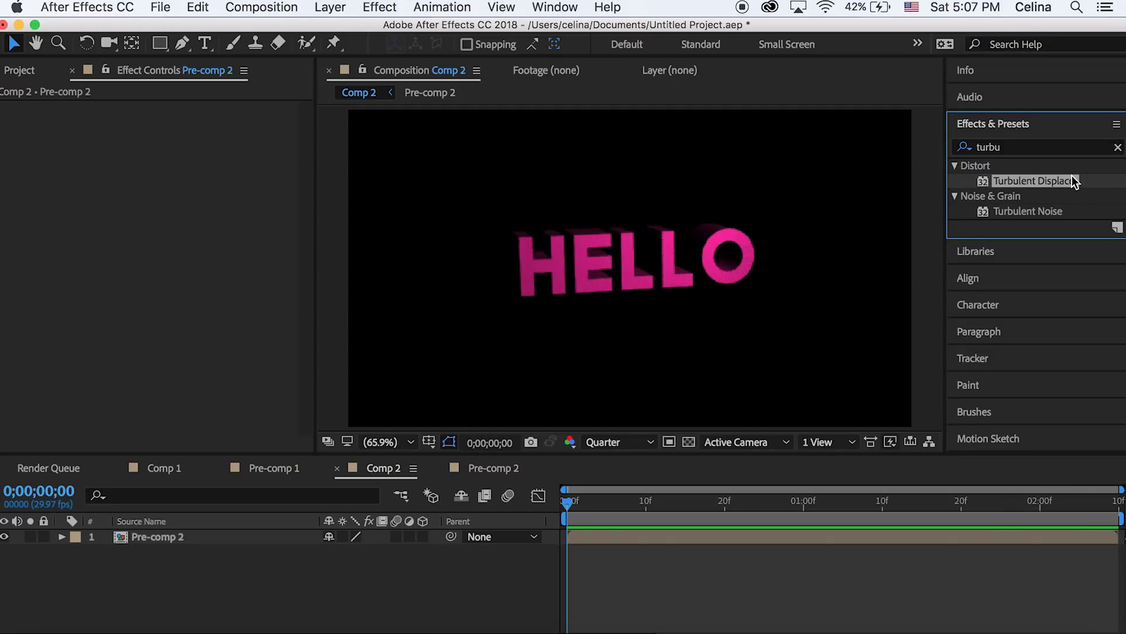
drag(581, 624, 584, 536)
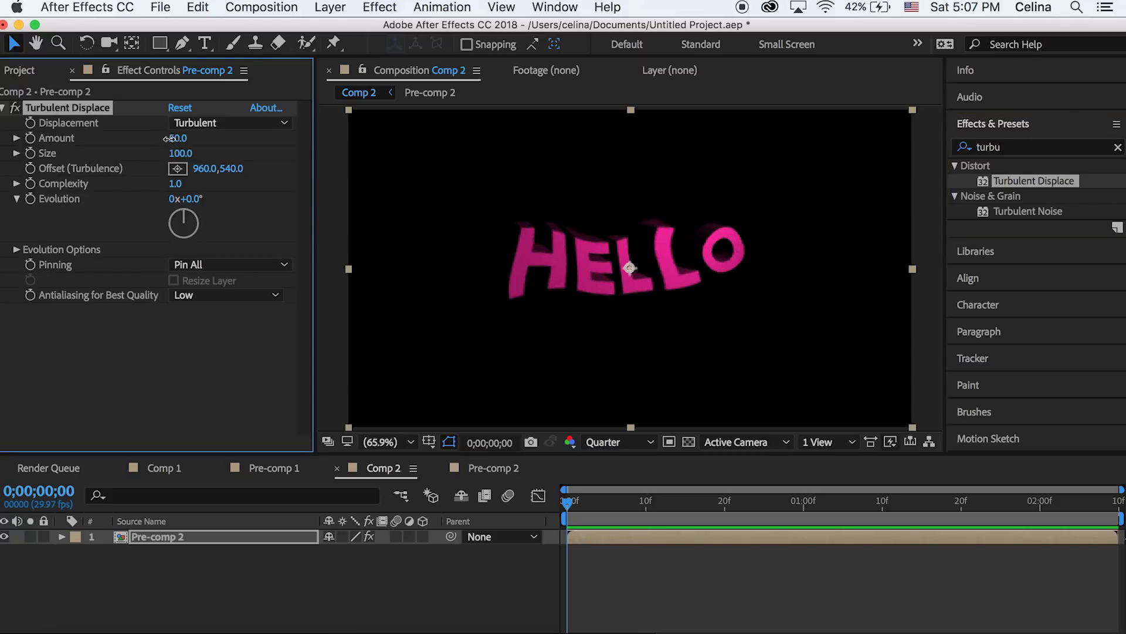
drag(178, 138, 131, 162)
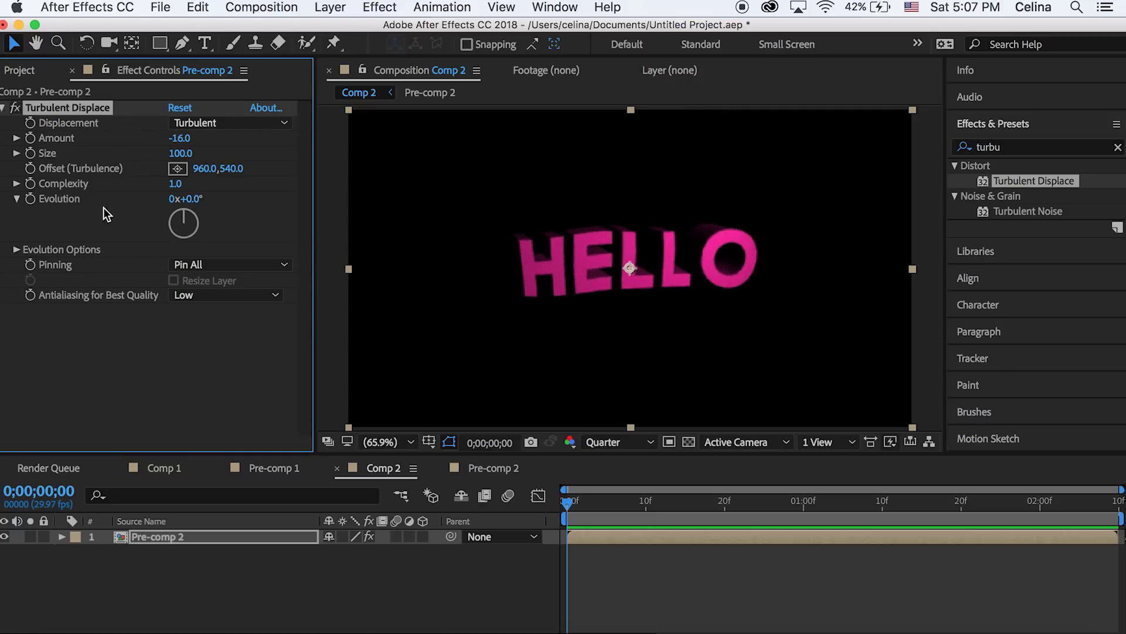
Keyframe Turbulent Displace Evolution so it increases from 0 to 2 seconds.
click(30, 199)
drag(686, 524, 1040, 503)
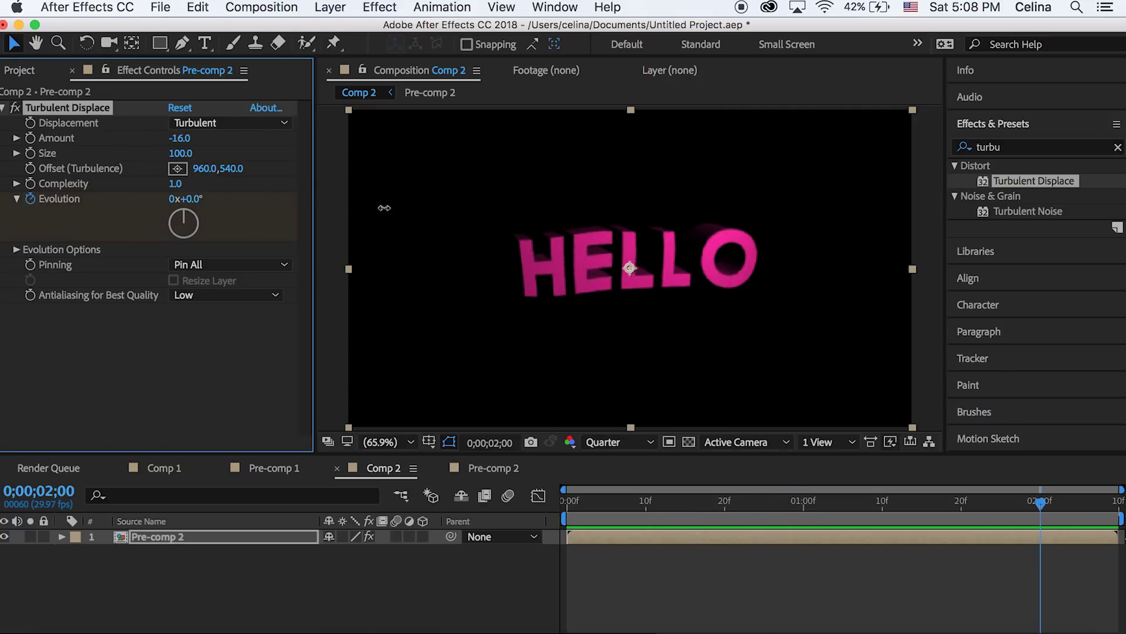
drag(176, 198, 1099, 209)
Preview Comp 2 to watch HELLO wobble with the animated displacement.
key(space)
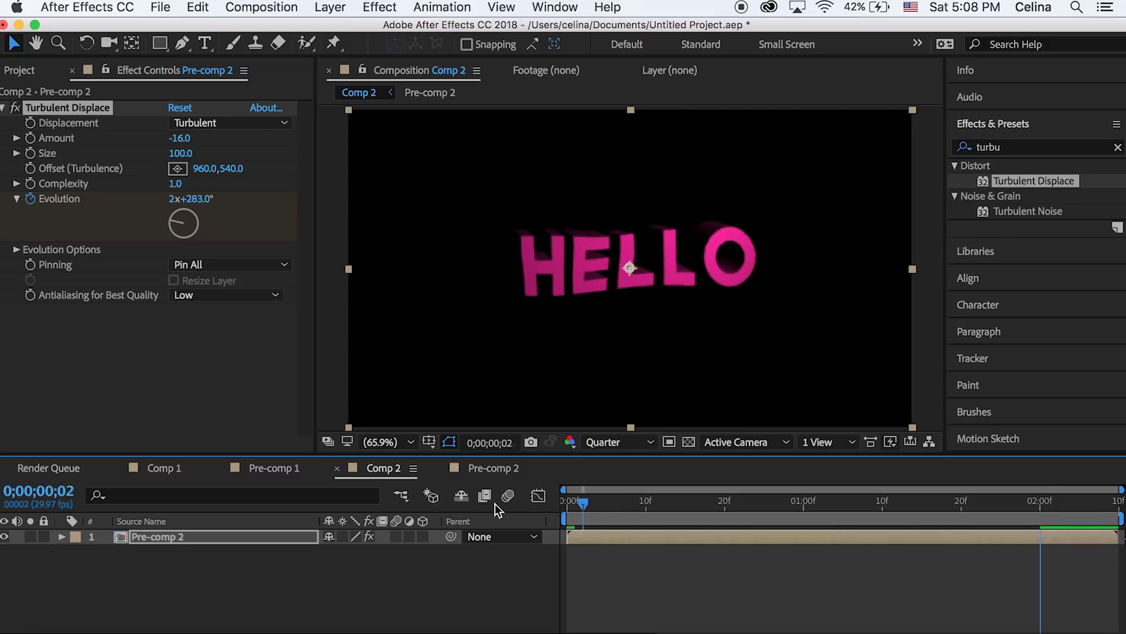